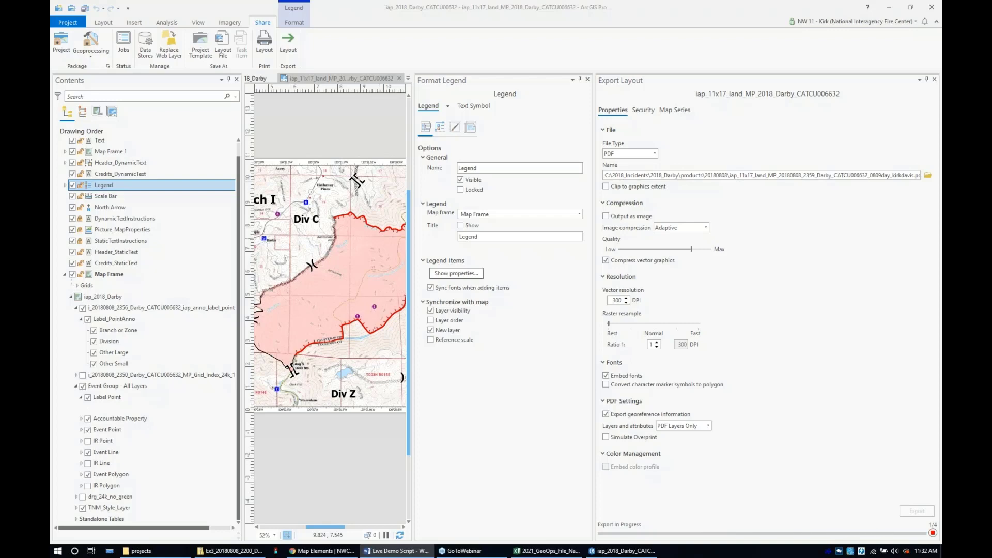
# - Save a copy of the project, renaming the existing iap file to iap_index_2018_Darby_CATCU00632.aprx
pyautogui.hotkey('ctrl', 'shift', 's')
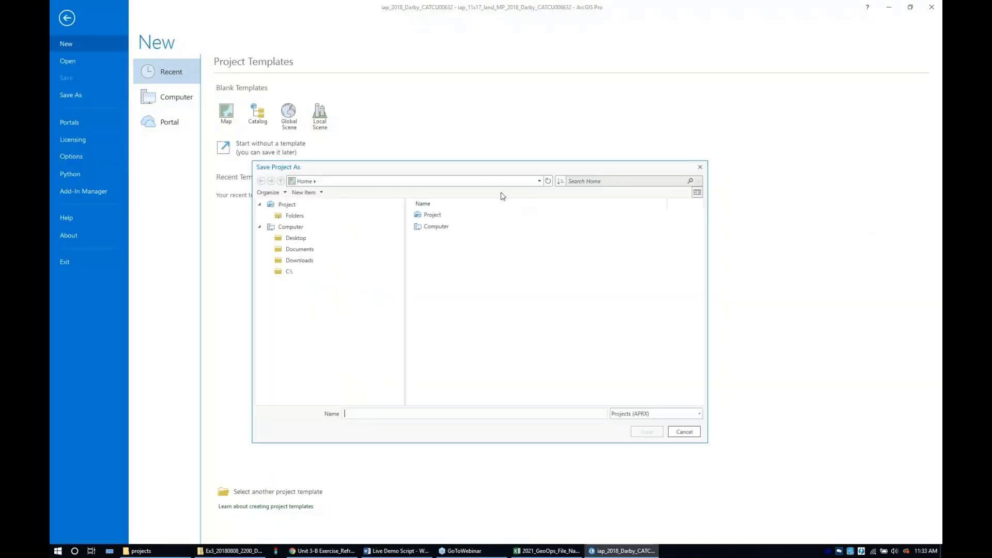
pyautogui.click(455, 273)
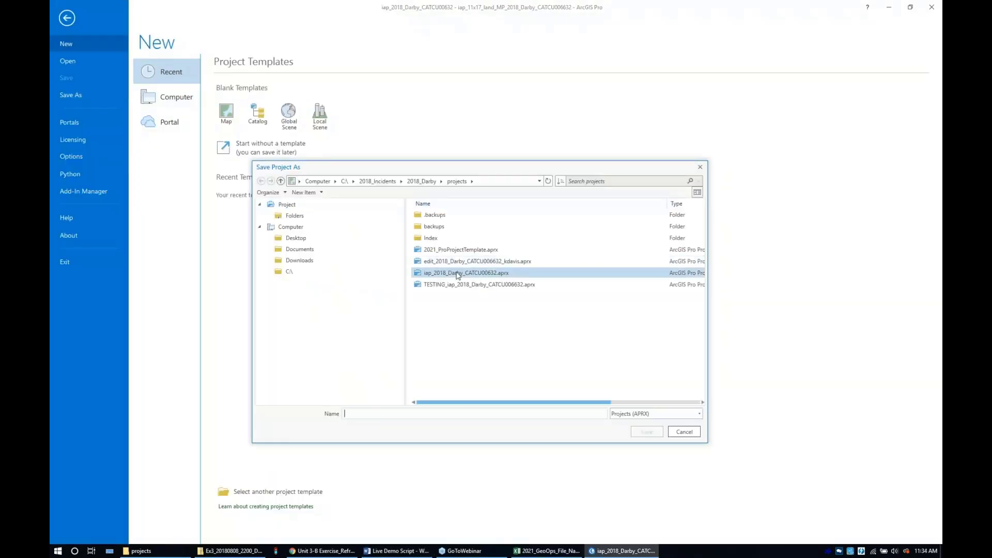
pyautogui.click(355, 415)
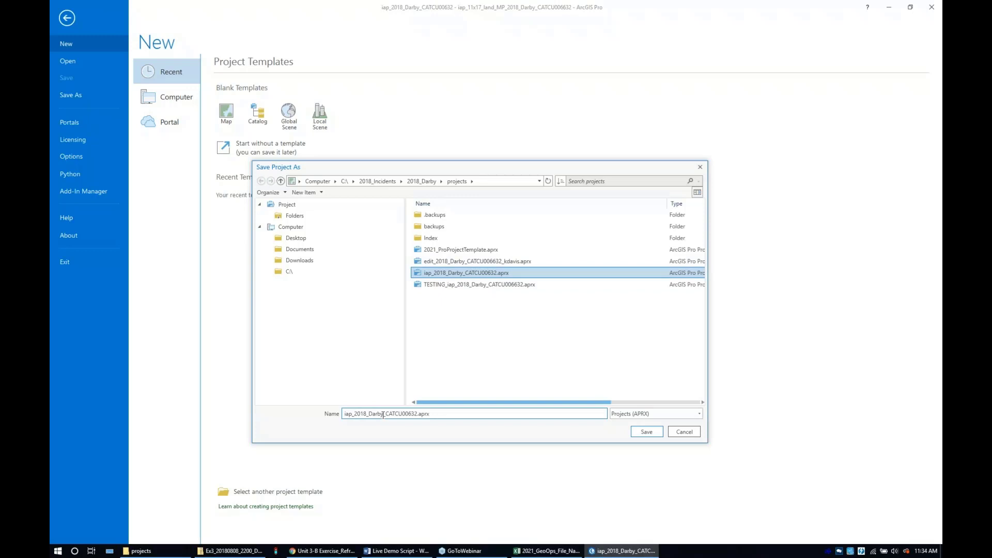
pyautogui.write('_inse')
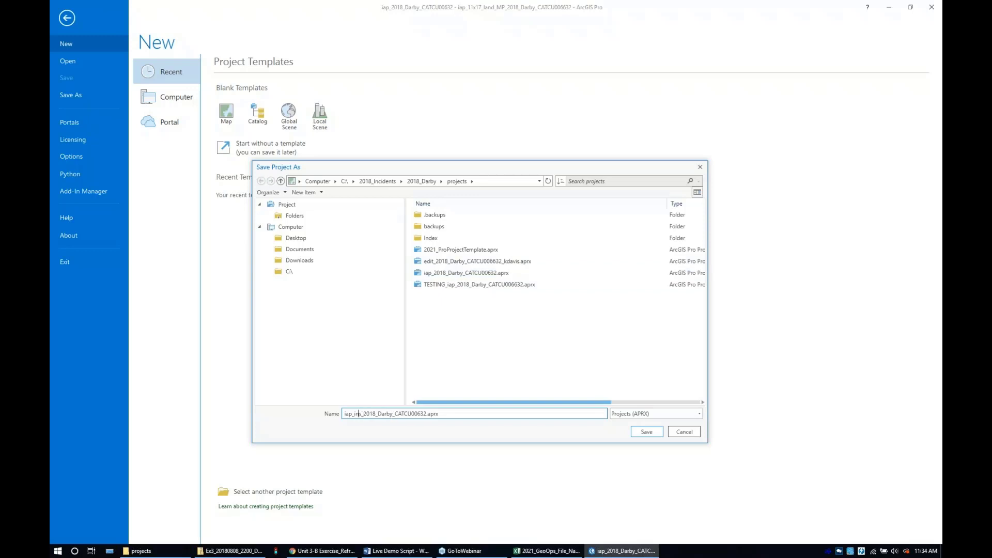
pyautogui.press('BackSpace')
pyautogui.press('BackSpace')
pyautogui.write('dex')
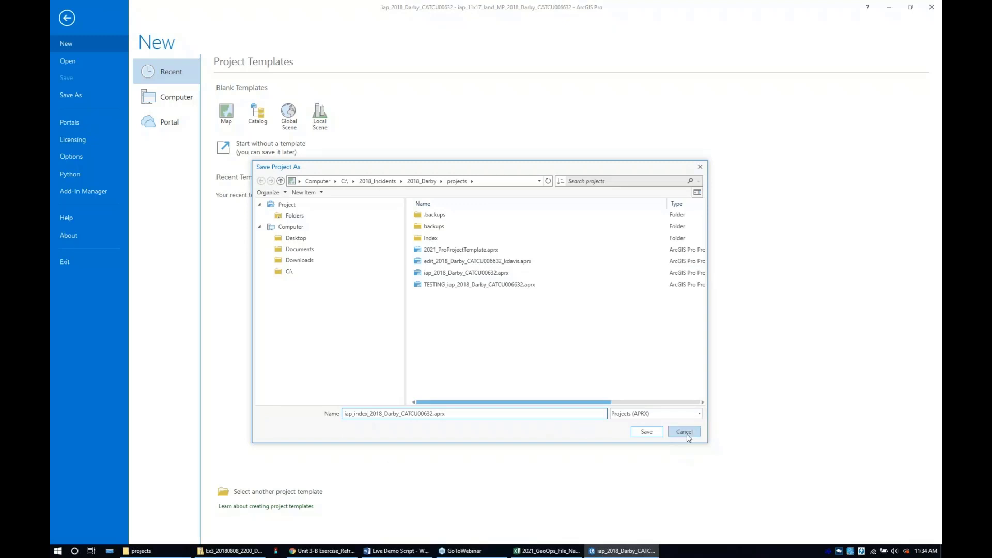
pyautogui.click(647, 432)
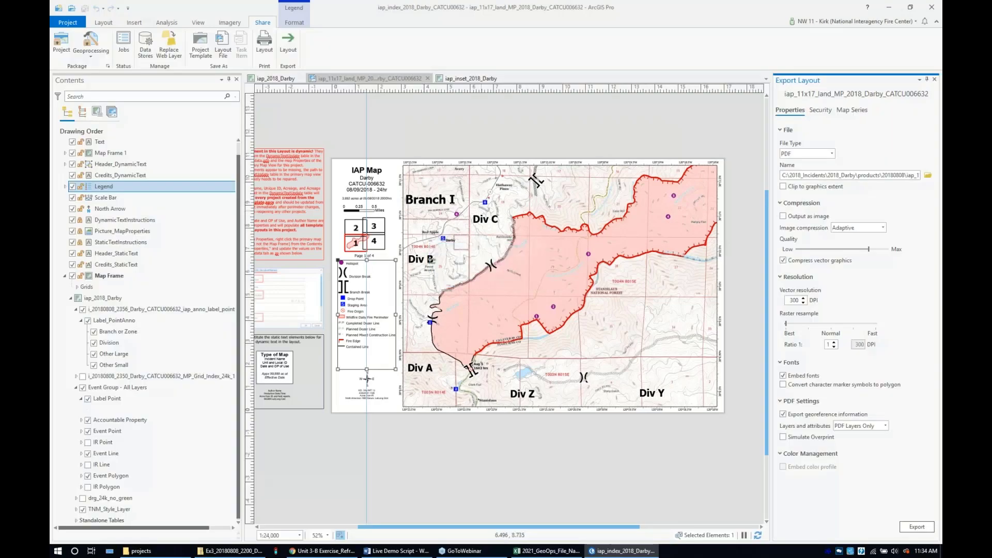
# - Switch to the iap_2018_Darby map and review its Map Properties, titled IAP Index Map
pyautogui.click(278, 79)
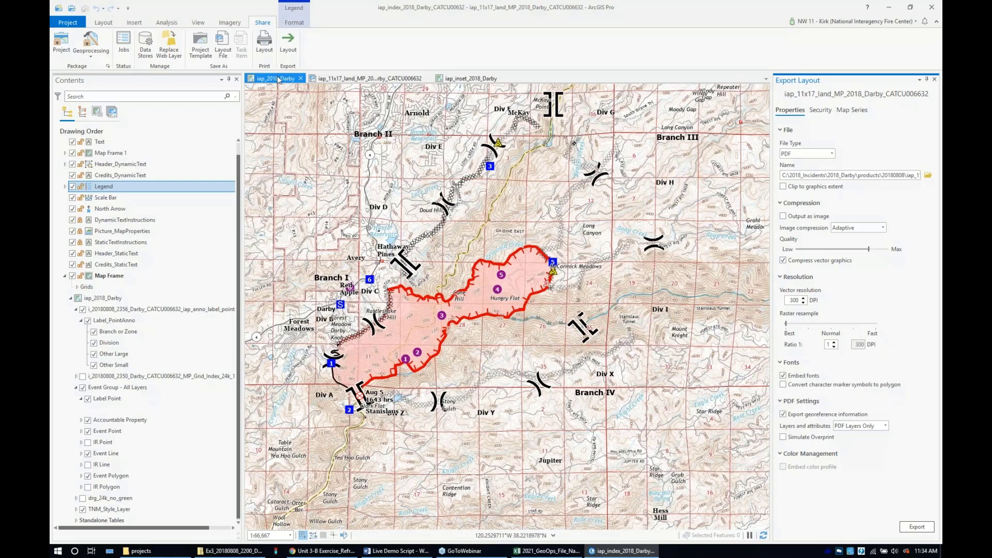
pyautogui.doubleClick(102, 298)
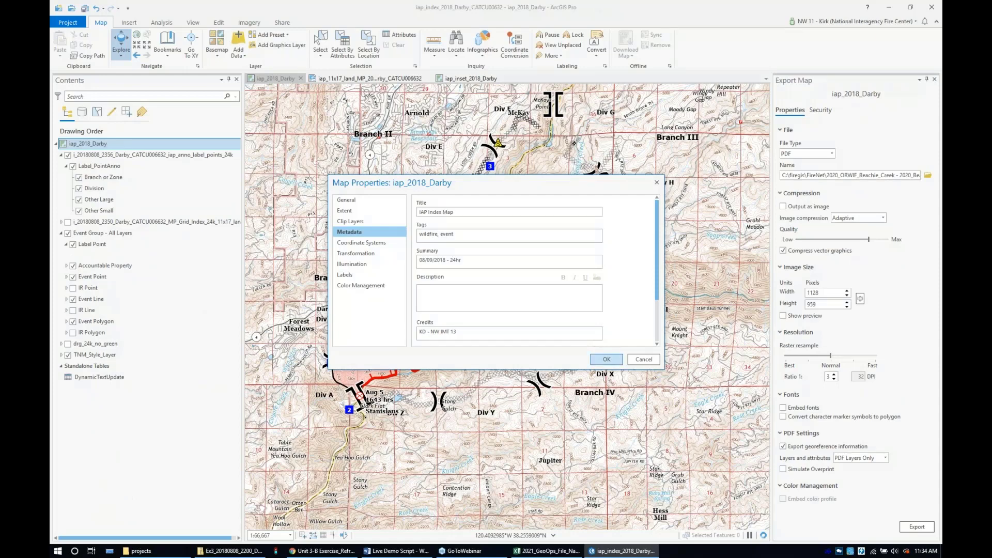
pyautogui.click(607, 359)
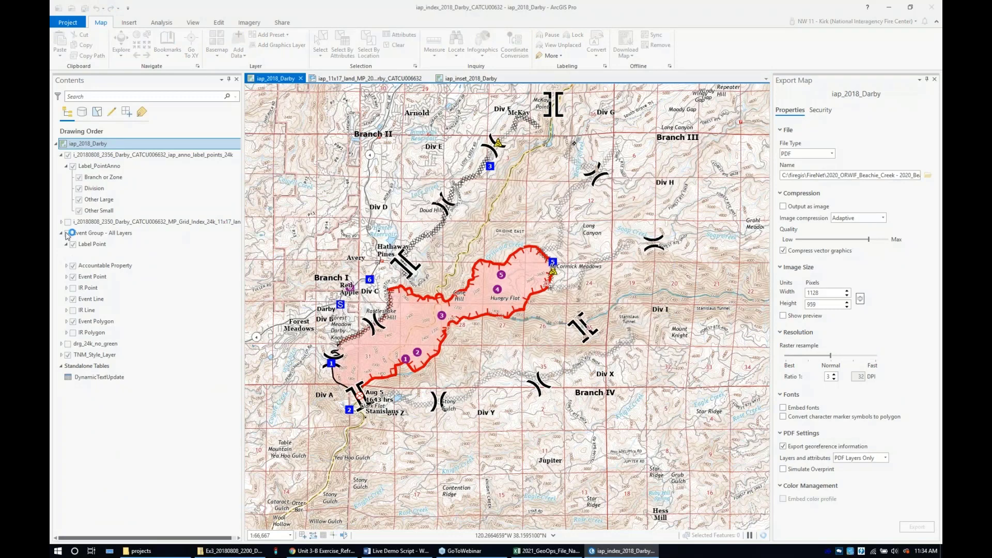
# - Turn on the MP_Grid_Index layer and set its page-number label font size to 36
pyautogui.click(67, 234)
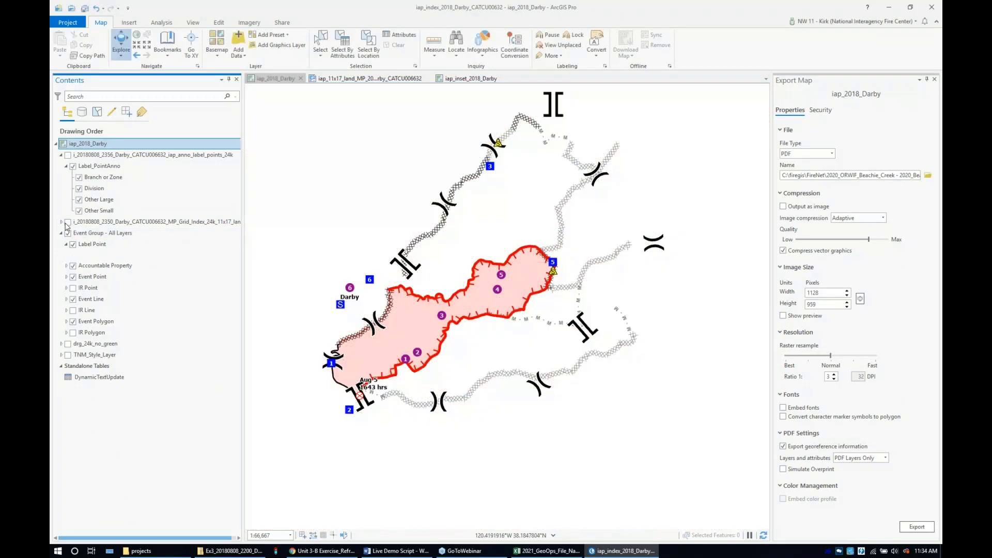
pyautogui.click(68, 222)
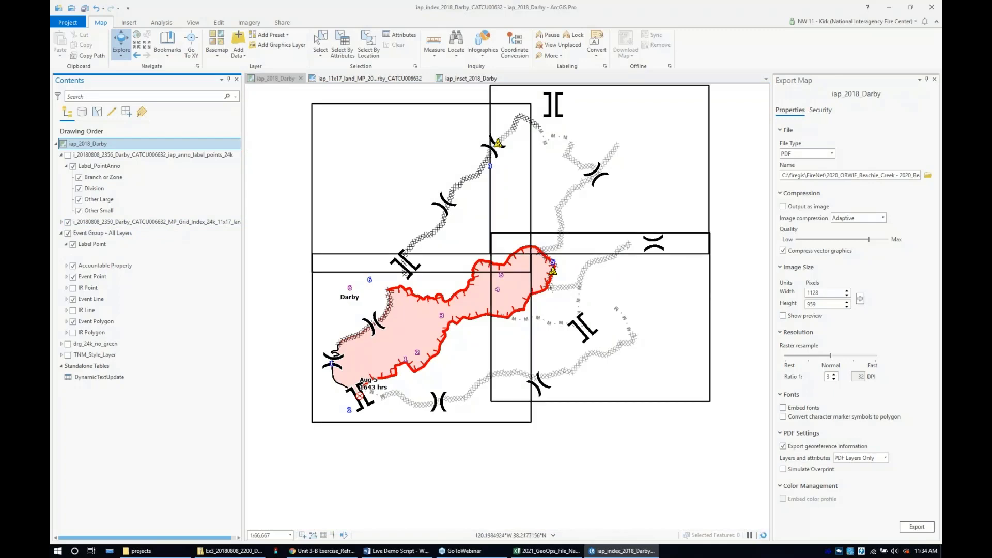
pyautogui.moveTo(739, 184); pyautogui.dragTo(743, 205)
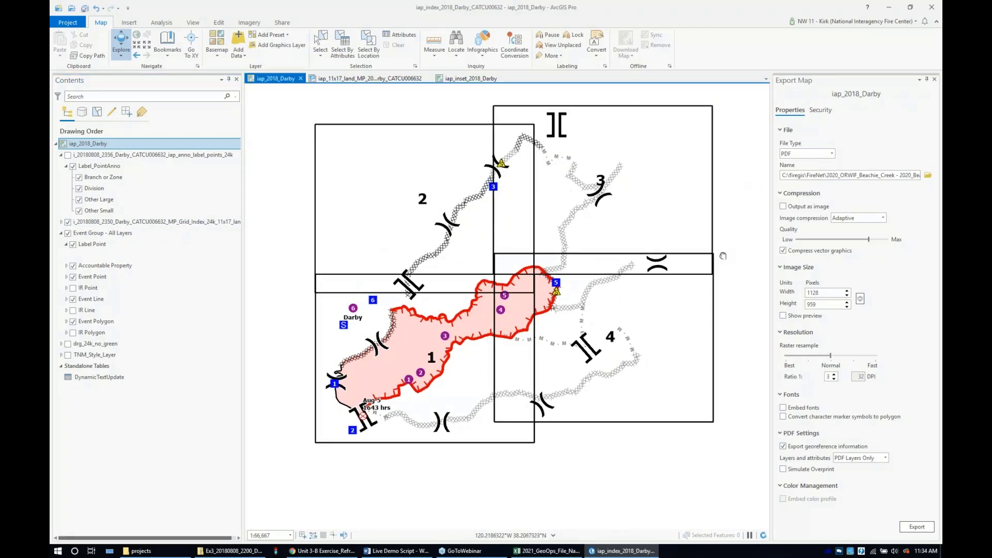
pyautogui.moveTo(723, 256); pyautogui.dragTo(727, 276)
pyautogui.click(86, 223)
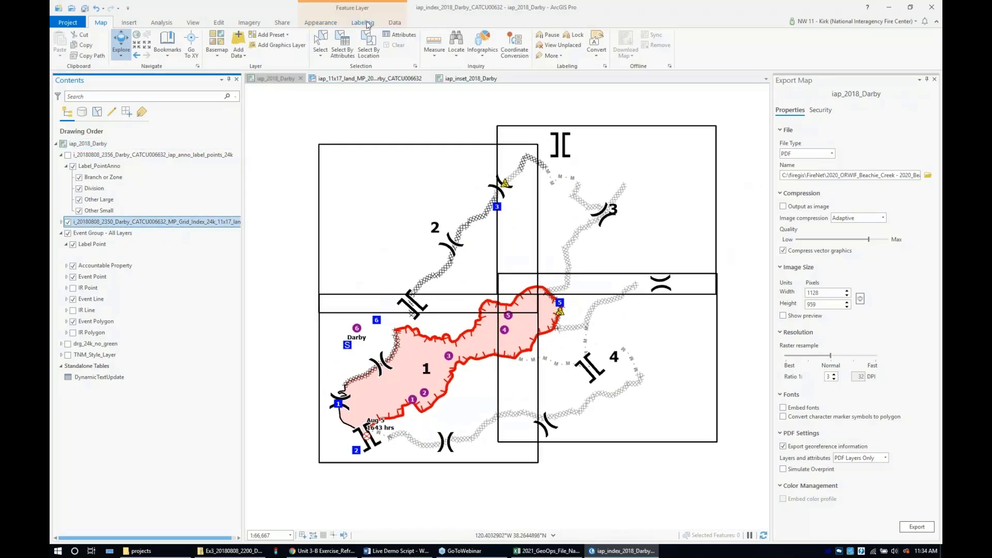
pyautogui.click(362, 23)
pyautogui.click(485, 38)
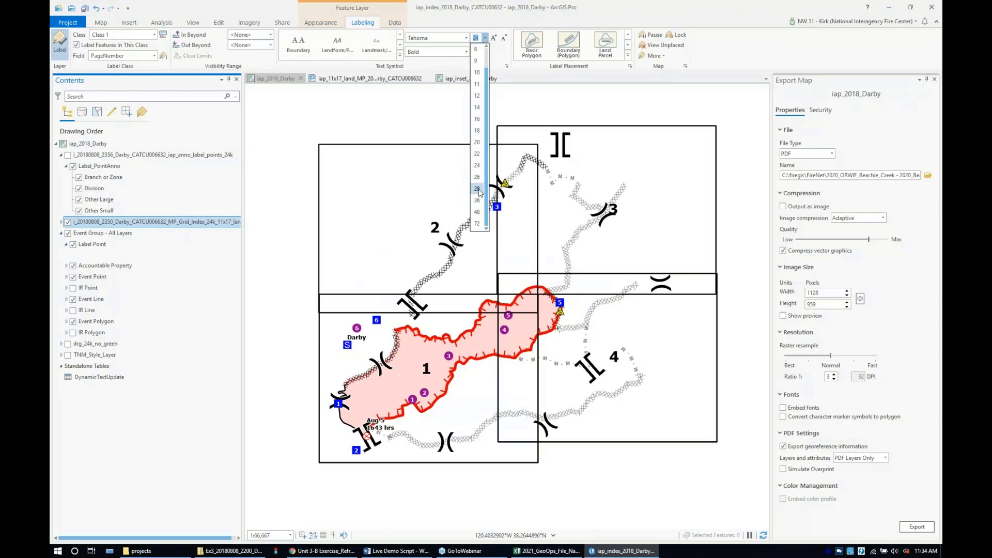
pyautogui.click(478, 202)
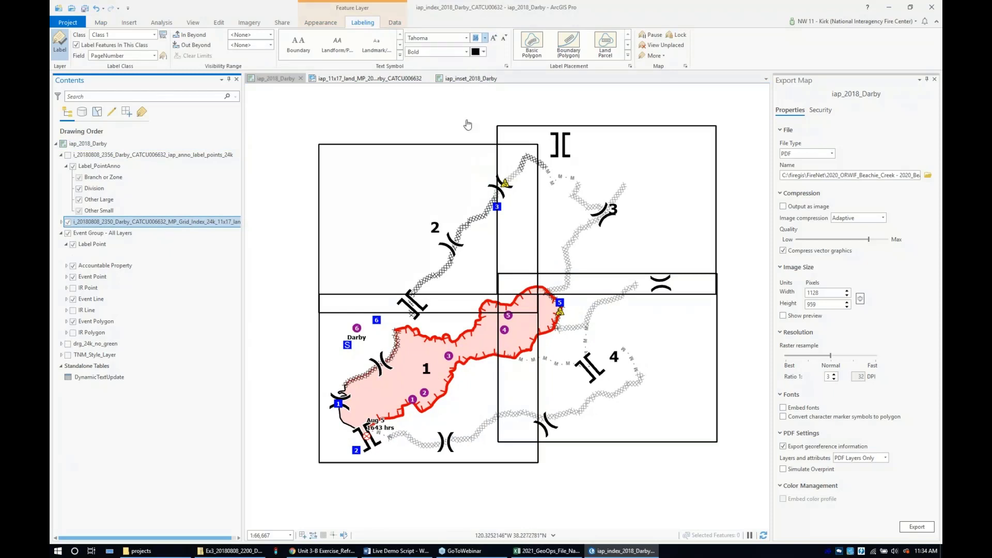
# - Add a 2 pt halo to the grid page labels in the Label Class settings
pyautogui.click(506, 66)
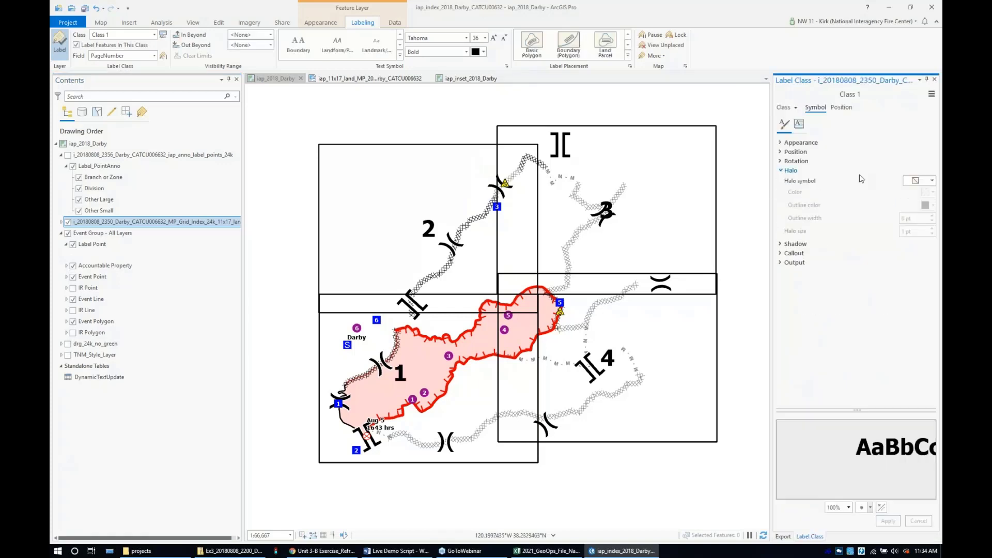
pyautogui.click(932, 181)
pyautogui.click(899, 207)
pyautogui.click(932, 229)
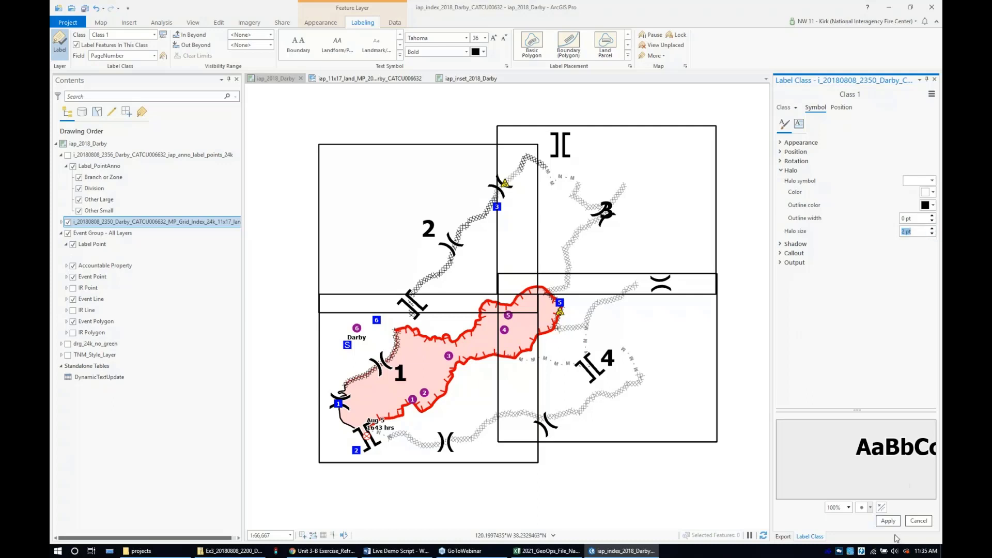
pyautogui.click(888, 521)
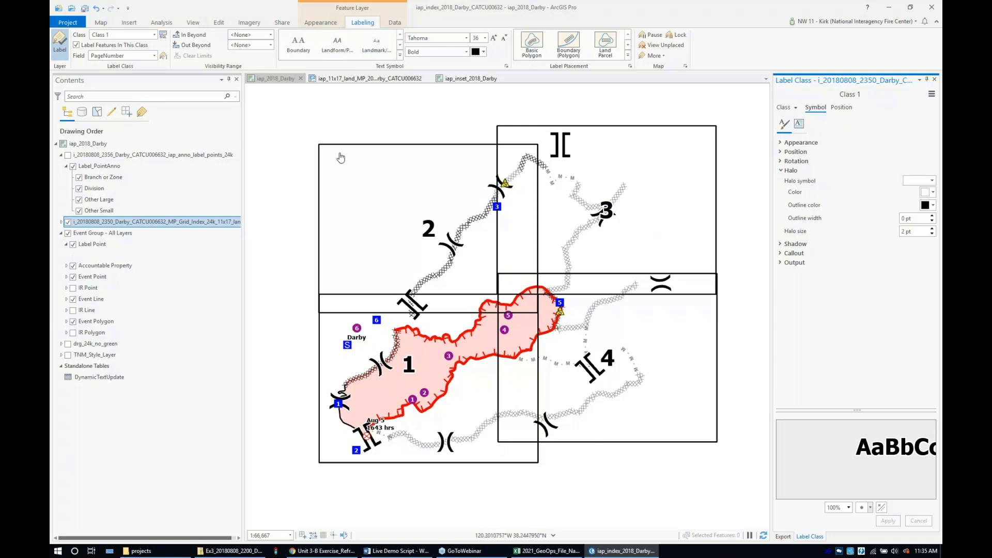
# - Switch to the iap_11x17_land layout and leave its Map Series set to None
pyautogui.click(328, 22)
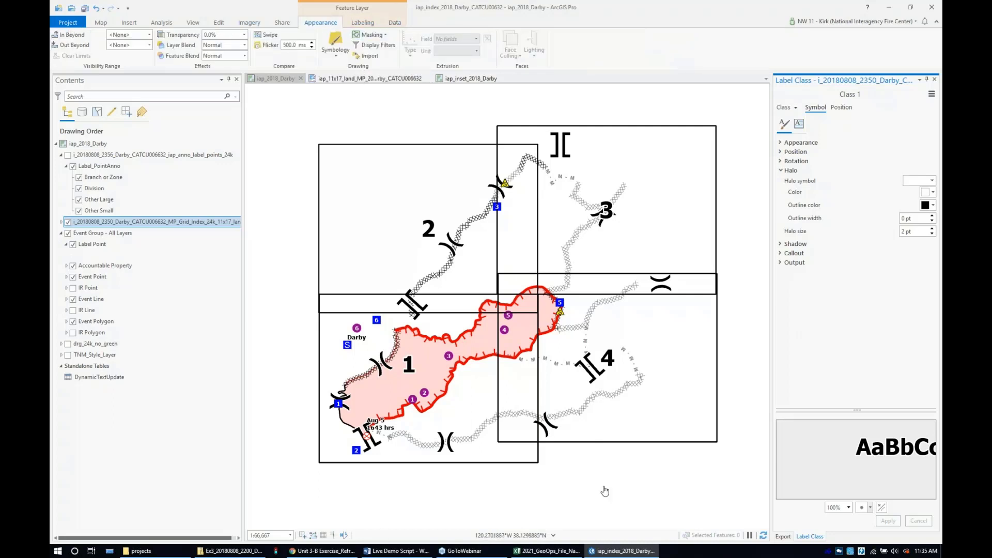
pyautogui.click(356, 79)
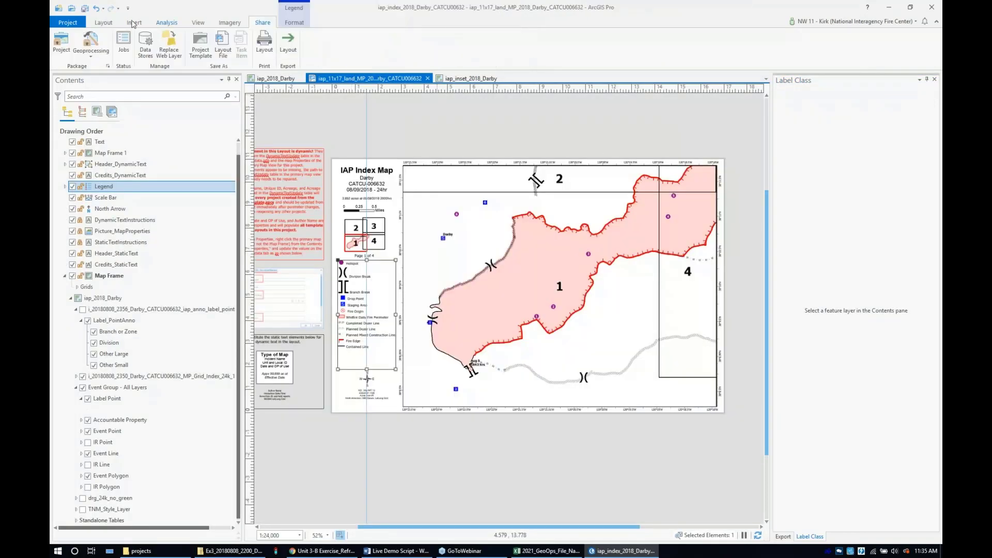
pyautogui.click(114, 23)
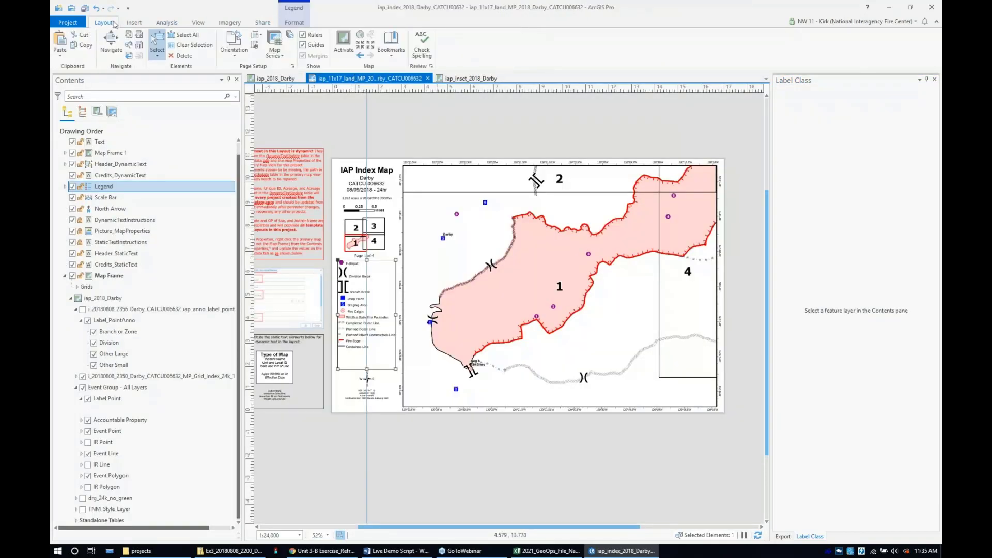
pyautogui.click(271, 52)
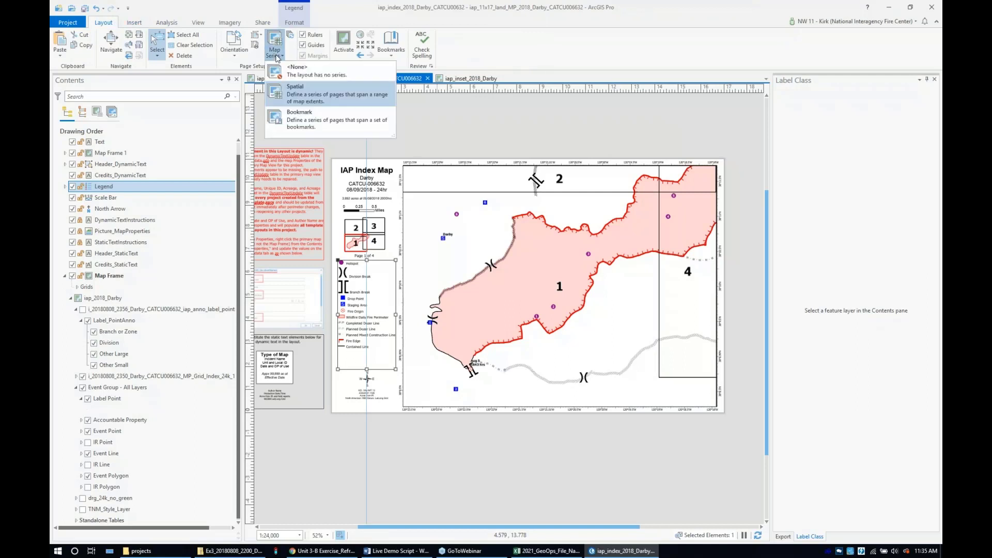
pyautogui.click(325, 77)
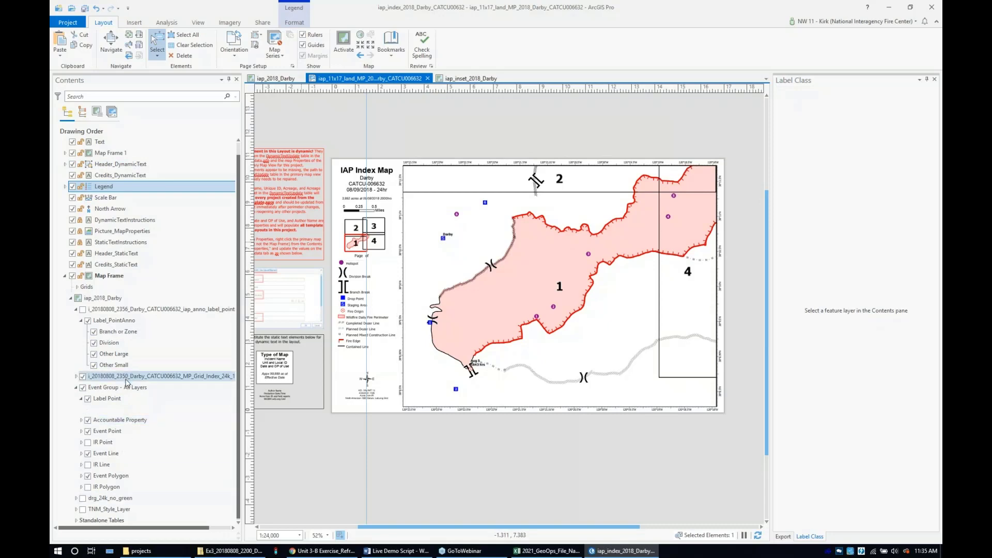
# - Zoom the map to the MP_Grid_Index layer's extent
pyautogui.click(127, 383)
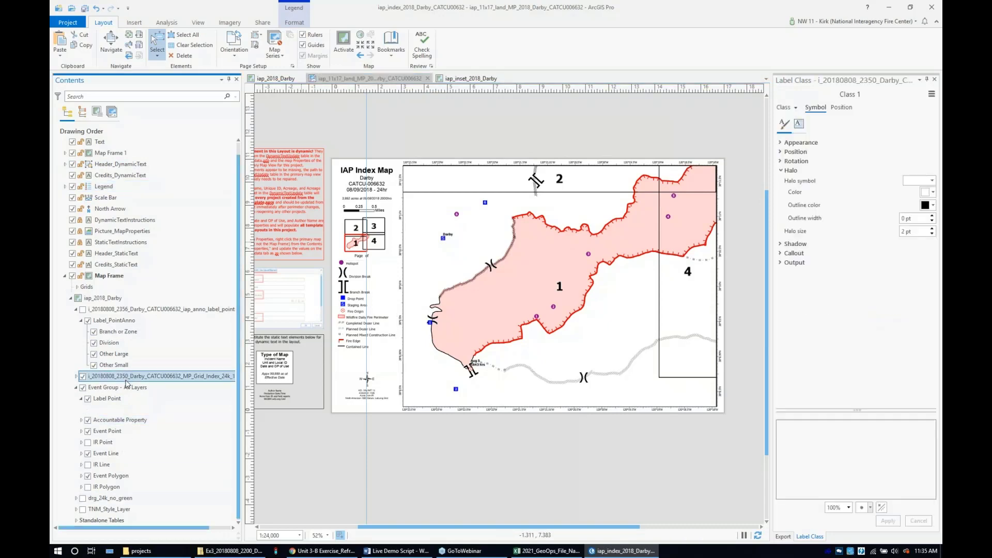
pyautogui.rightClick(127, 382)
pyautogui.click(155, 191)
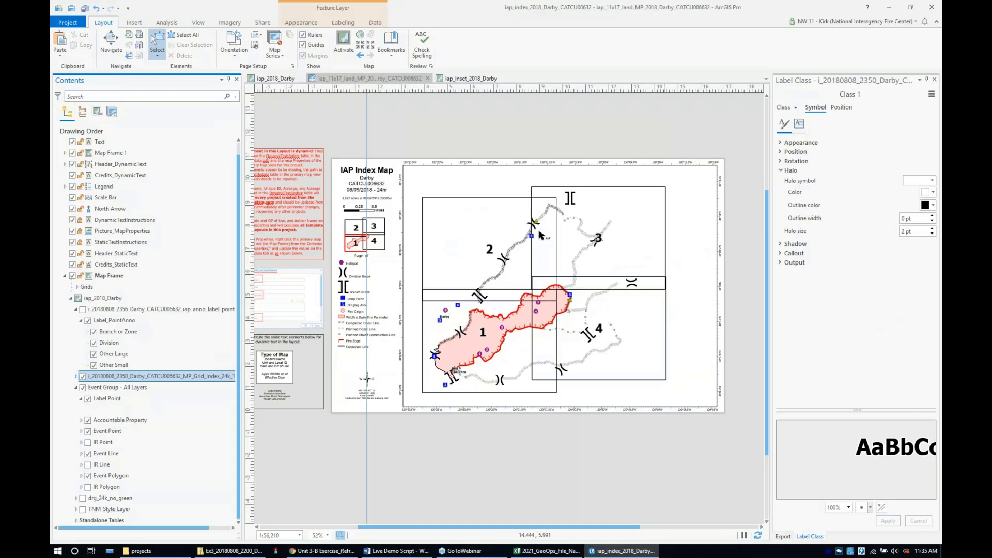
# - Activate the main map frame and box-zoom so the grid tiles fill it at 1:50,462
pyautogui.click(104, 277)
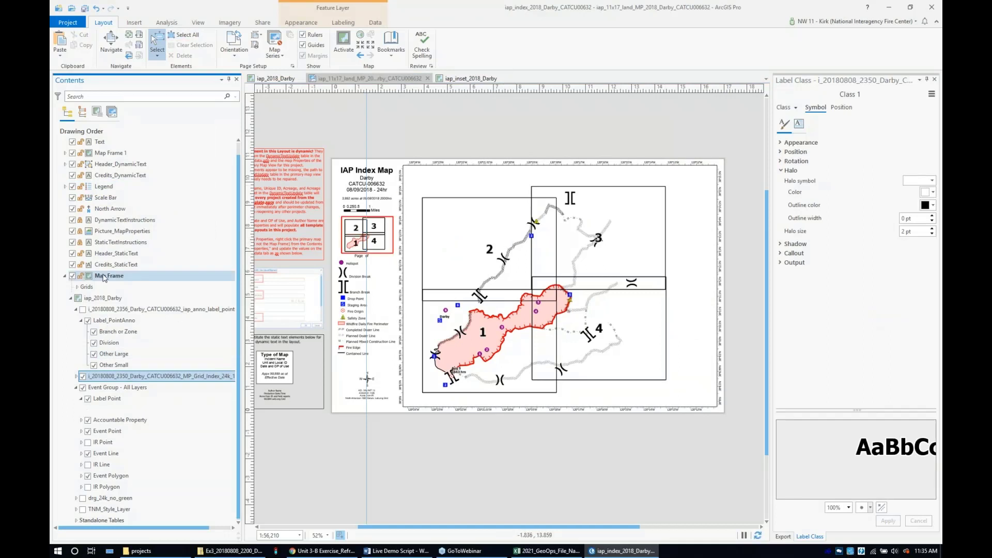
pyautogui.click(104, 278)
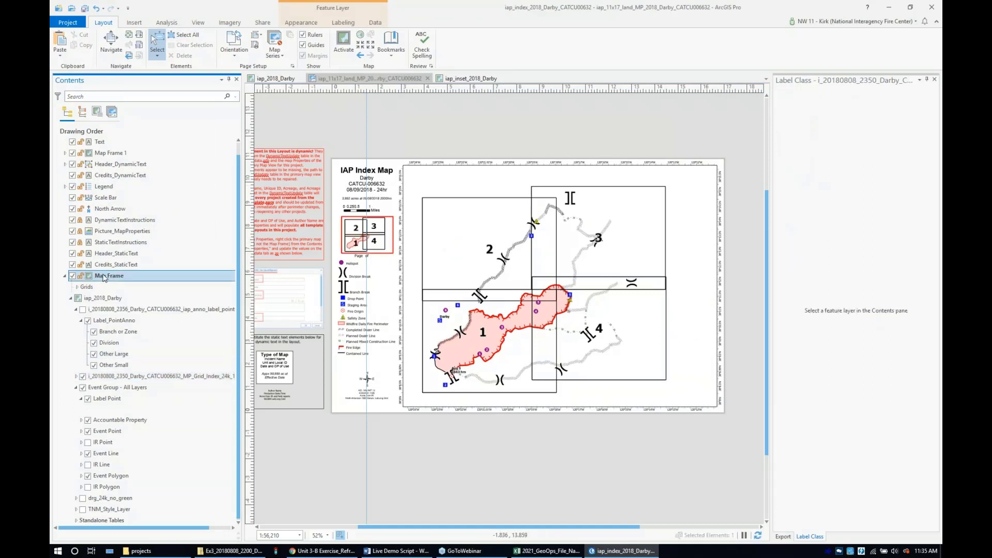
pyautogui.rightClick(104, 277)
pyautogui.click(124, 290)
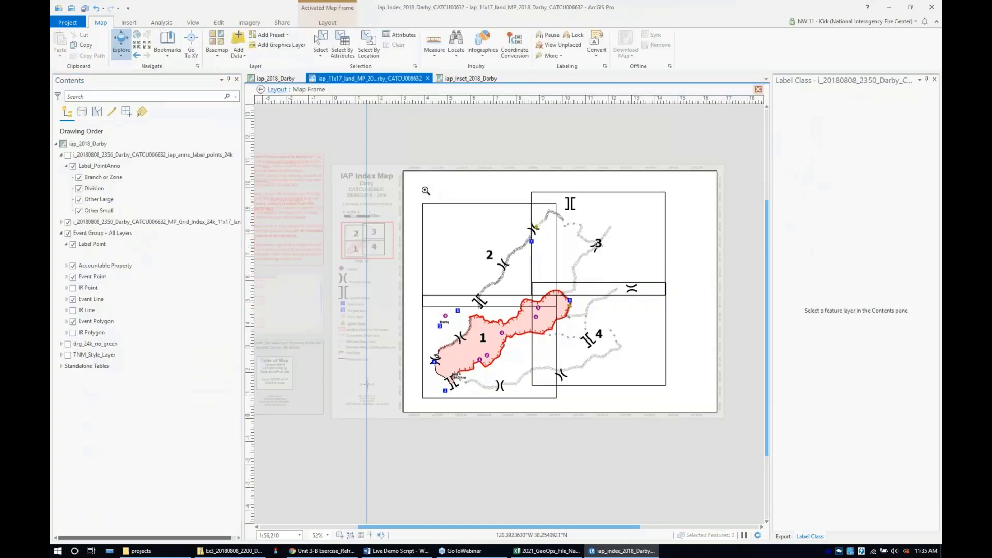
pyautogui.moveTo(418, 185); pyautogui.dragTo(677, 403)
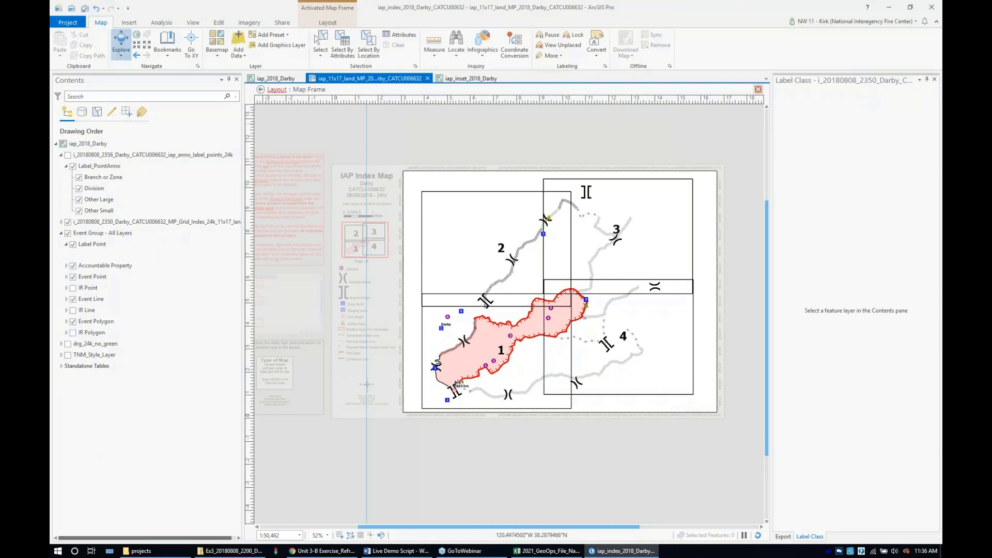
pyautogui.press('Escape')
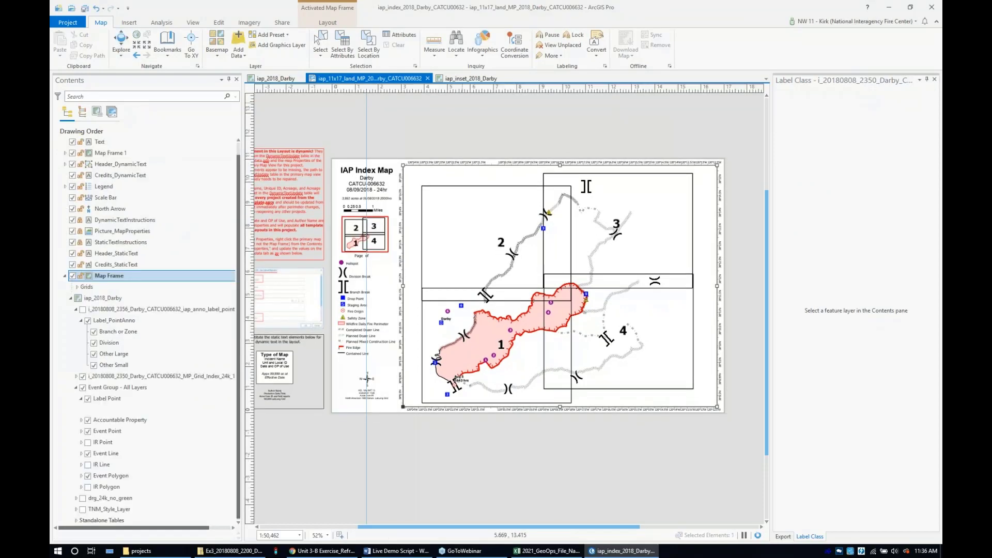
pyautogui.click(368, 236)
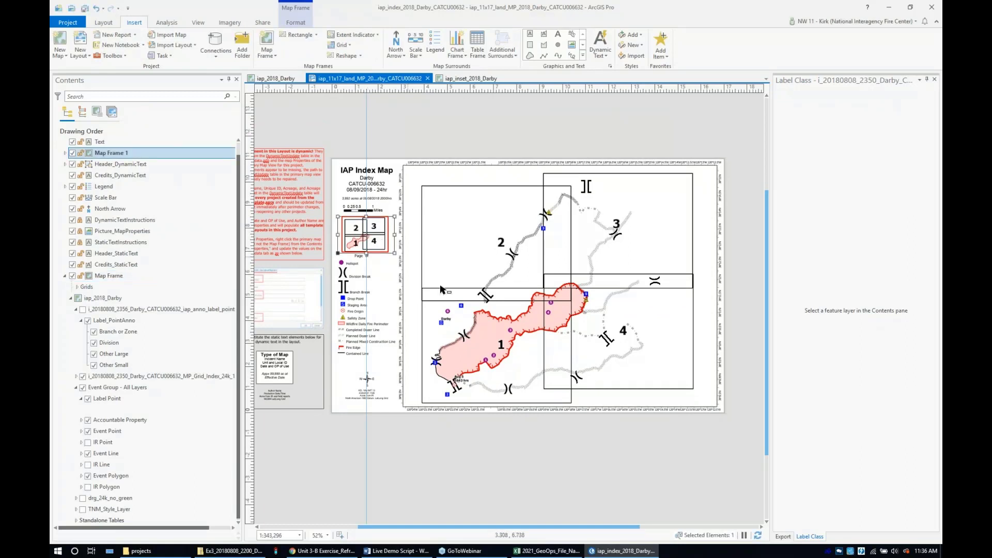
# - Delete the small overview map frame and the leftover 'Page of' text
pyautogui.click(398, 257)
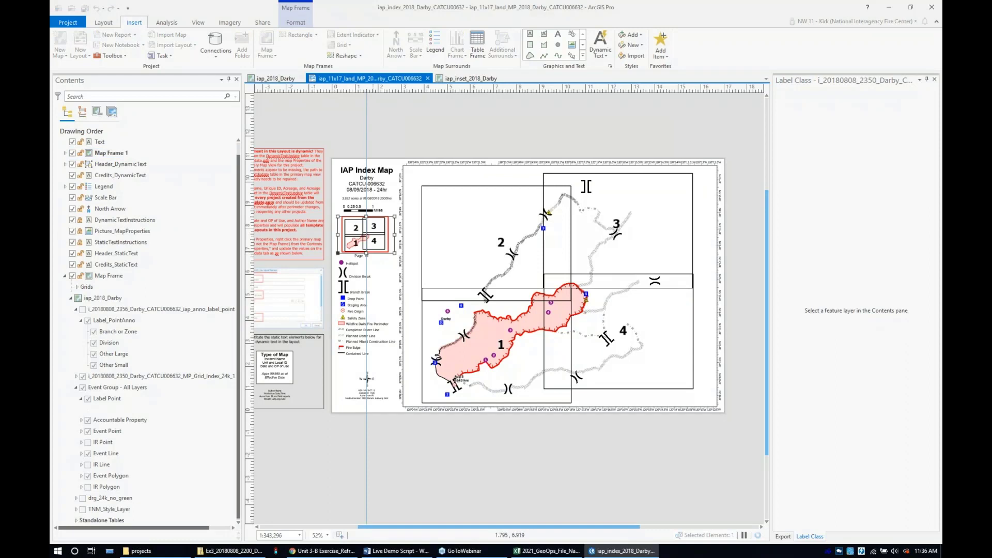
pyautogui.click(357, 239)
pyautogui.press('Delete')
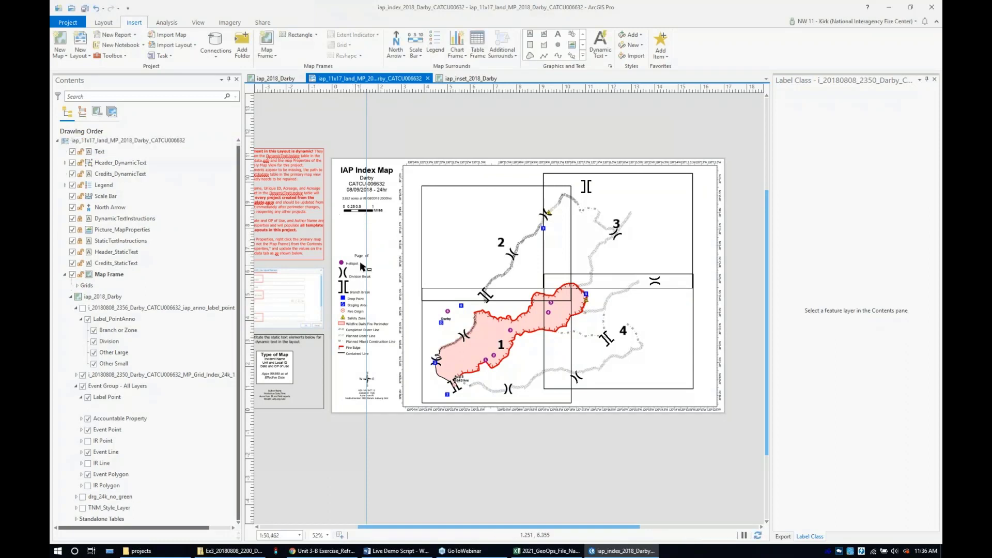
pyautogui.click(358, 256)
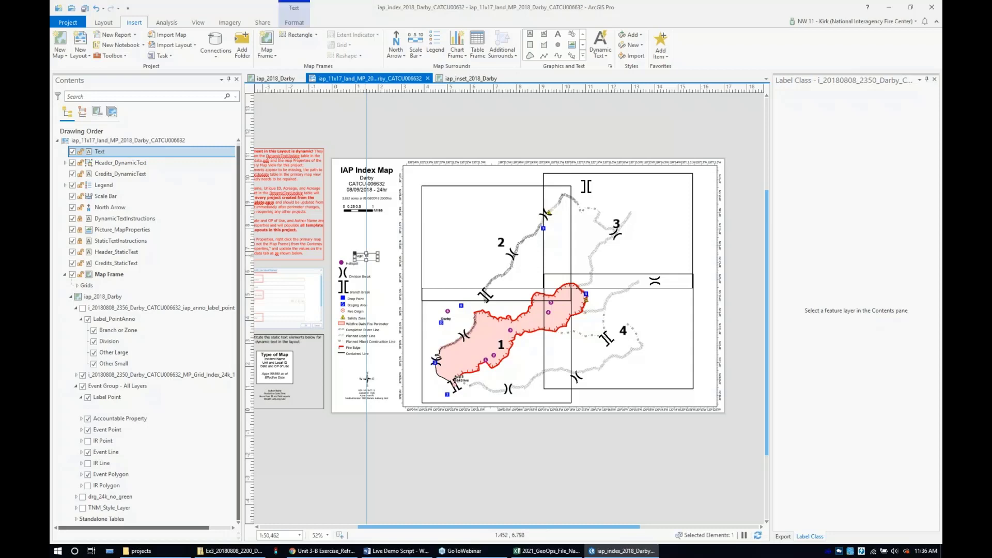
pyautogui.press('Delete')
pyautogui.click(358, 256)
# - Stretch the legend's top edge up to sit directly below the scale bar
pyautogui.moveTo(366, 258); pyautogui.dragTo(367, 220)
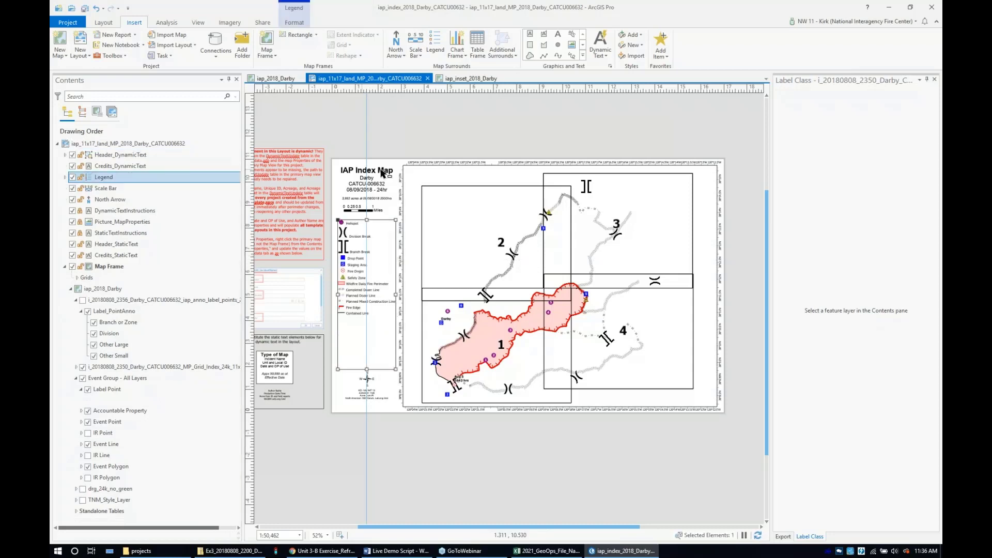
pyautogui.click(356, 209)
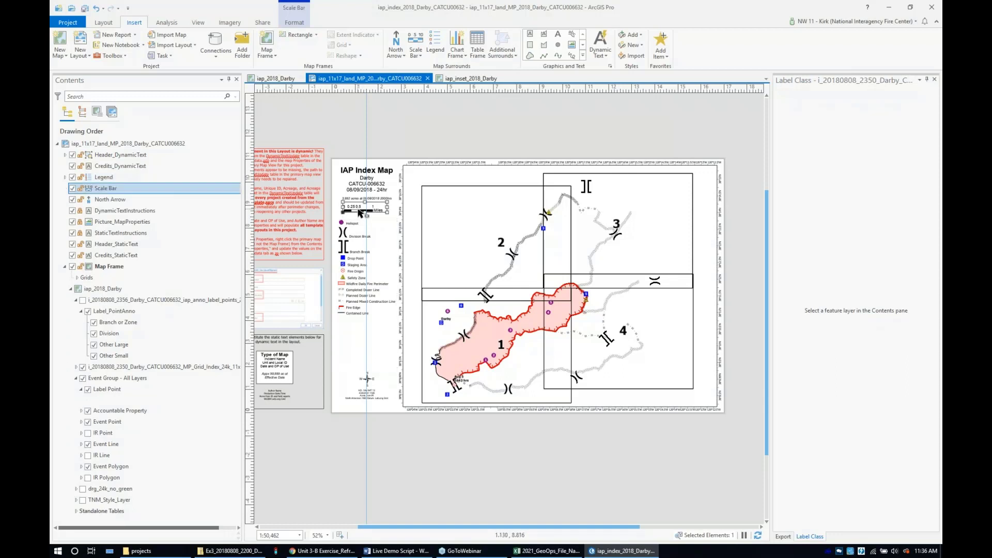
pyautogui.click(397, 154)
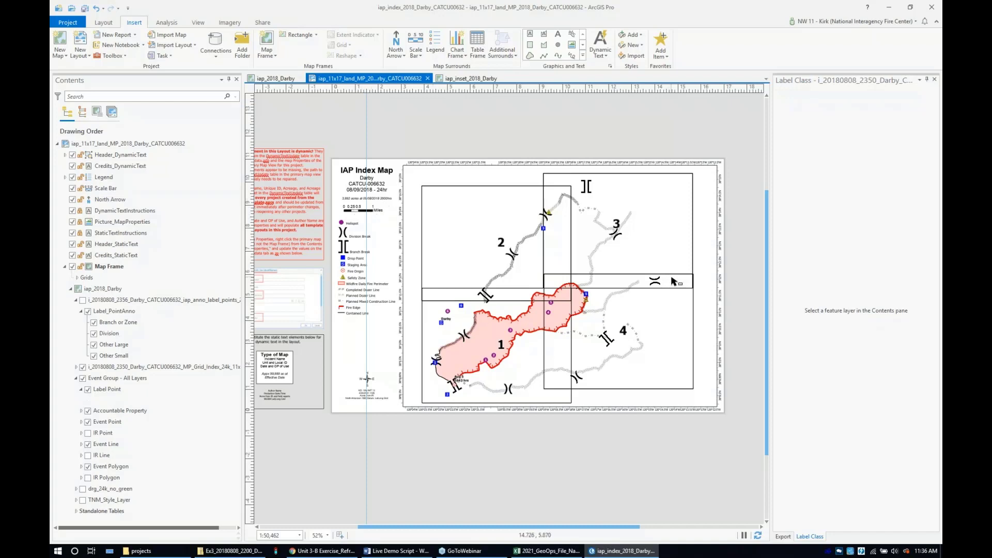
# - Turn on the iap_anno_label_points layer to display Branch I–IV and Div A–Z labels
pyautogui.scroll(2, 659, 263)
pyautogui.scroll(-2, 660, 262)
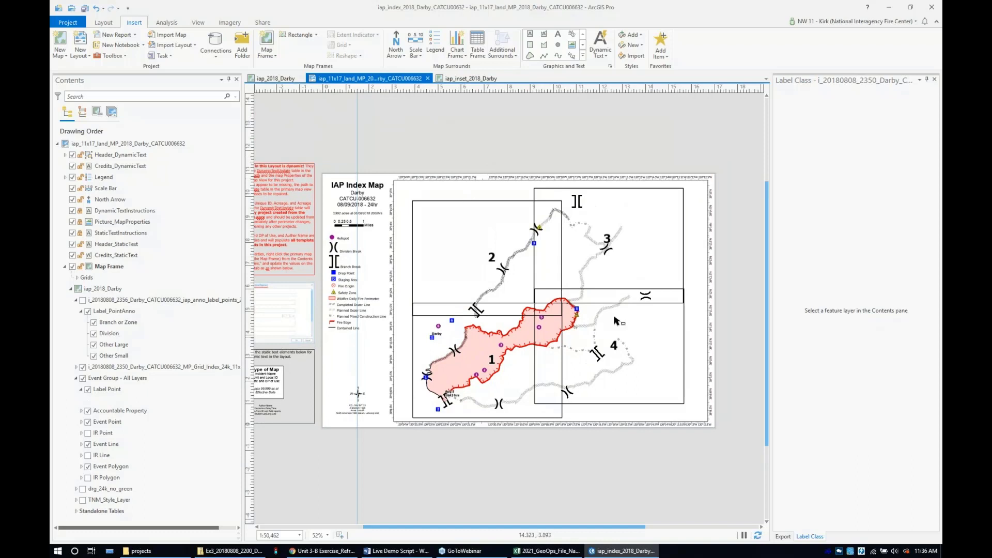
pyautogui.click(83, 300)
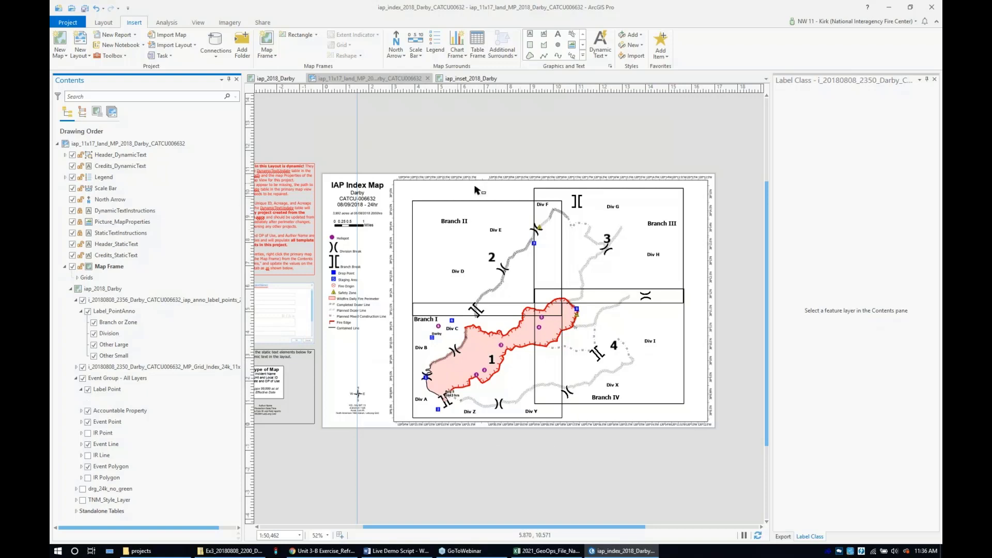
pyautogui.scroll(3, 486, 183)
# - Open Format Map Grid for the SmallMap_24k grid under the Map Frame's Grids, closing Label Class
pyautogui.scroll(3, 488, 185)
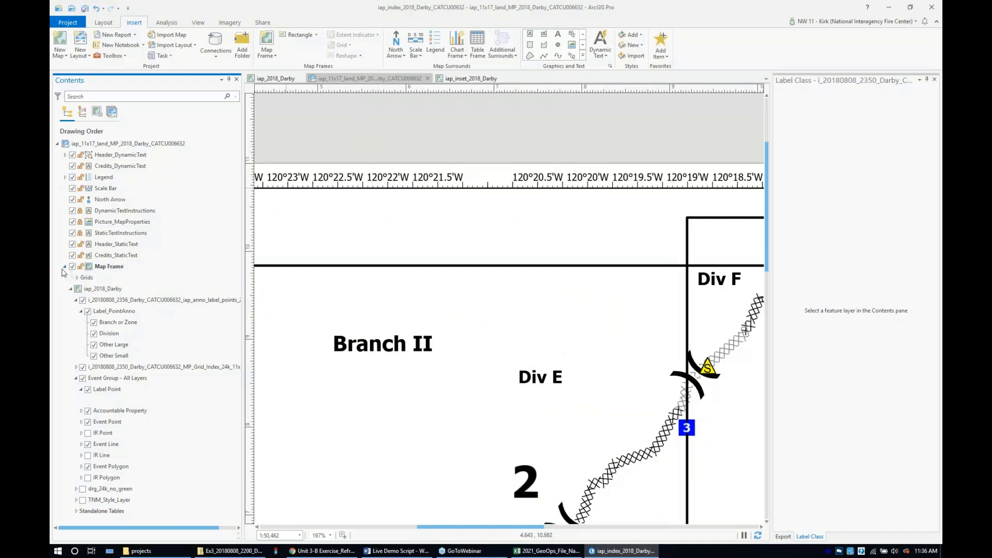
pyautogui.click(64, 267)
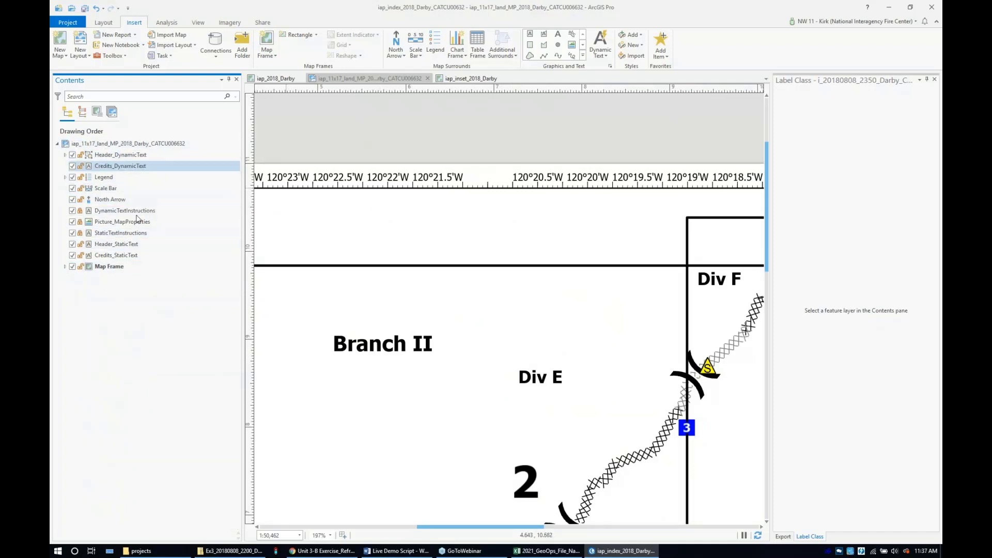
pyautogui.click(65, 266)
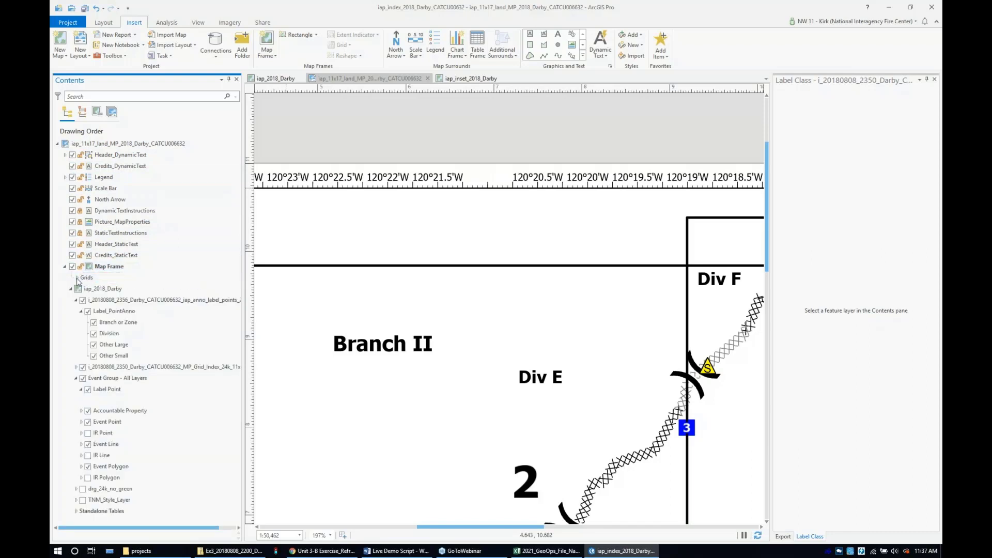
pyautogui.click(77, 279)
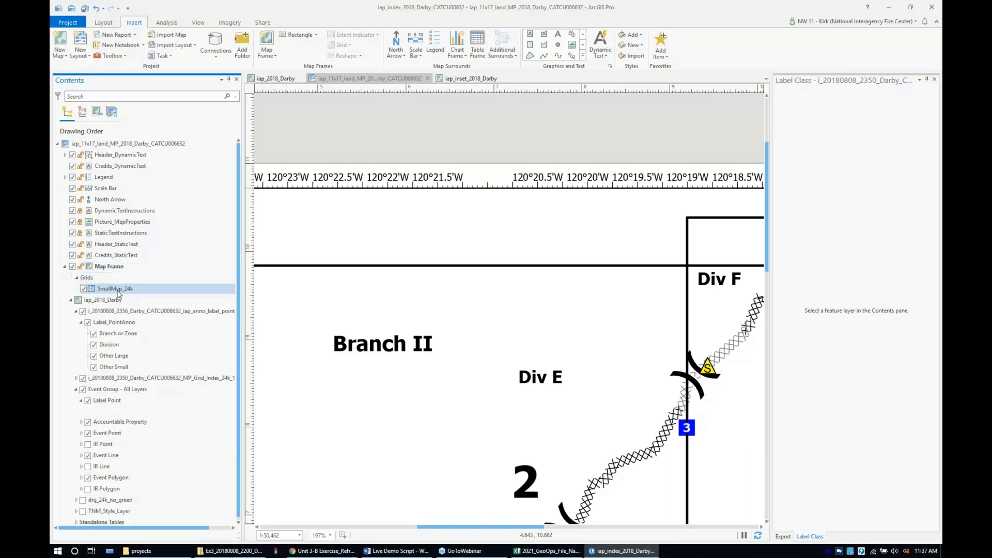
pyautogui.rightClick(117, 292)
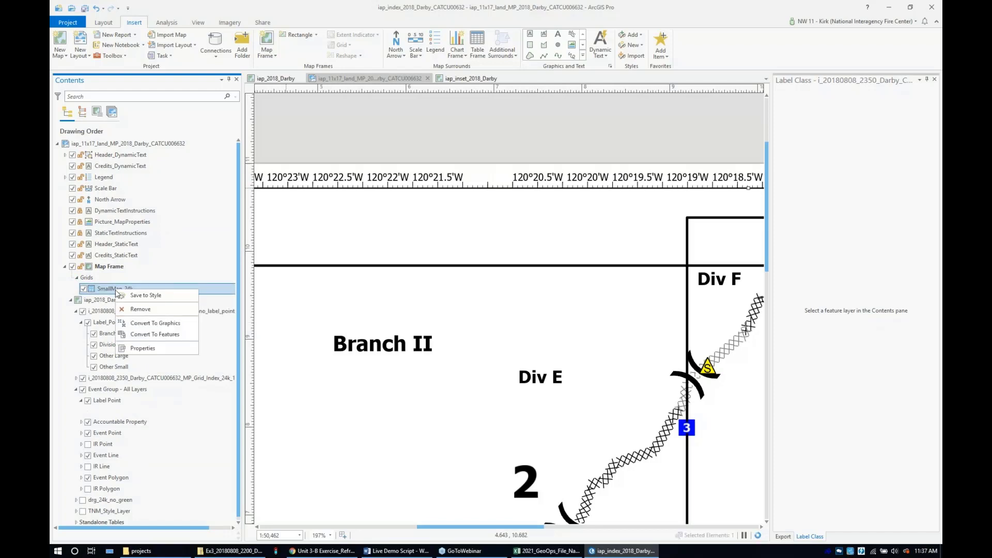
pyautogui.click(142, 348)
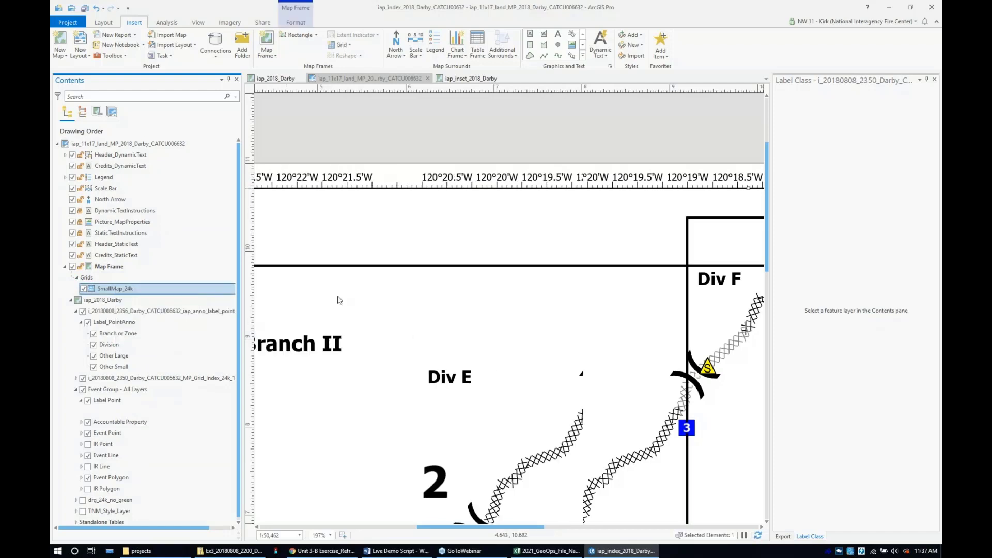
pyautogui.click(935, 79)
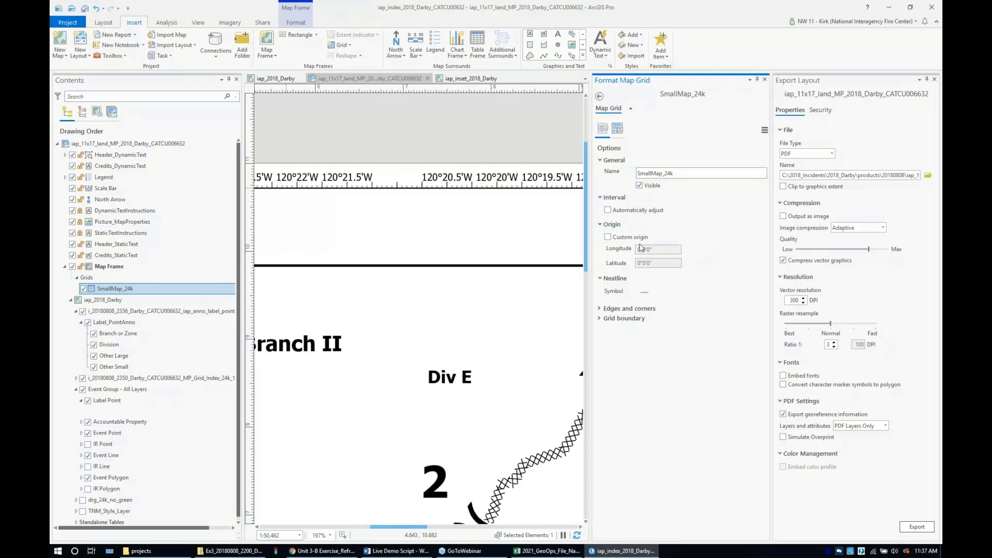
# - Set the SmallMap_24k grid interval to 0°1'0" with Sync values on, then close the pane
pyautogui.click(618, 129)
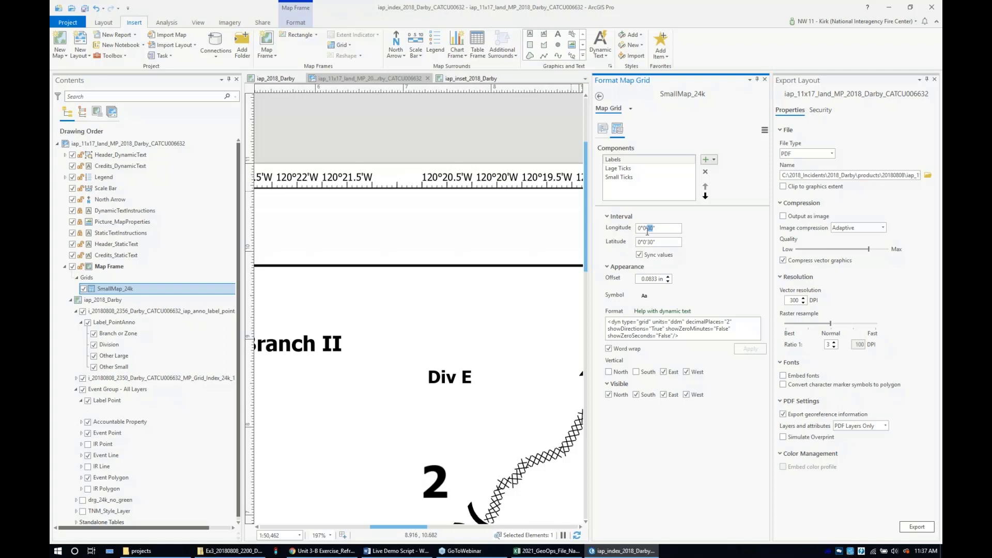
pyautogui.write('0')
pyautogui.click(733, 232)
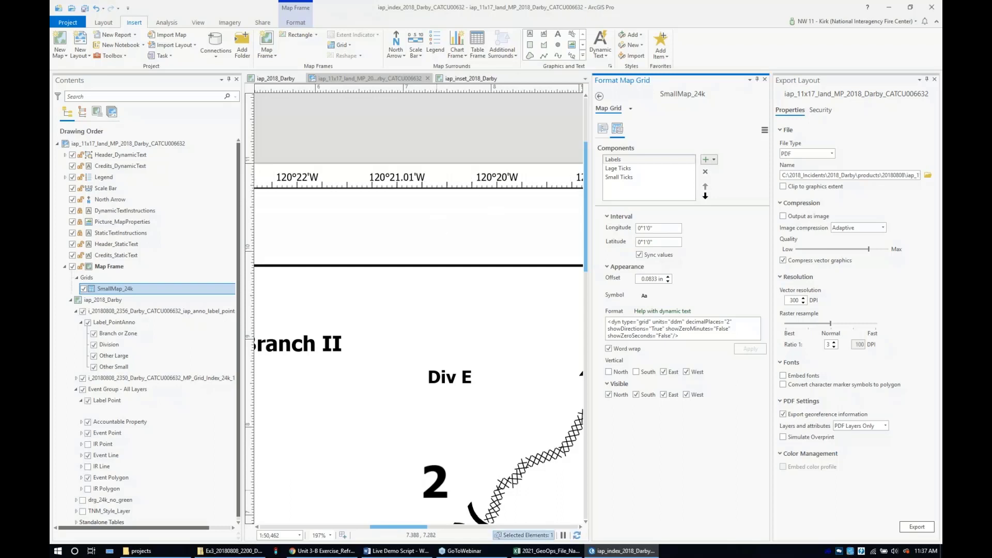
pyautogui.scroll(-2, 462, 196)
pyautogui.scroll(-3, 462, 196)
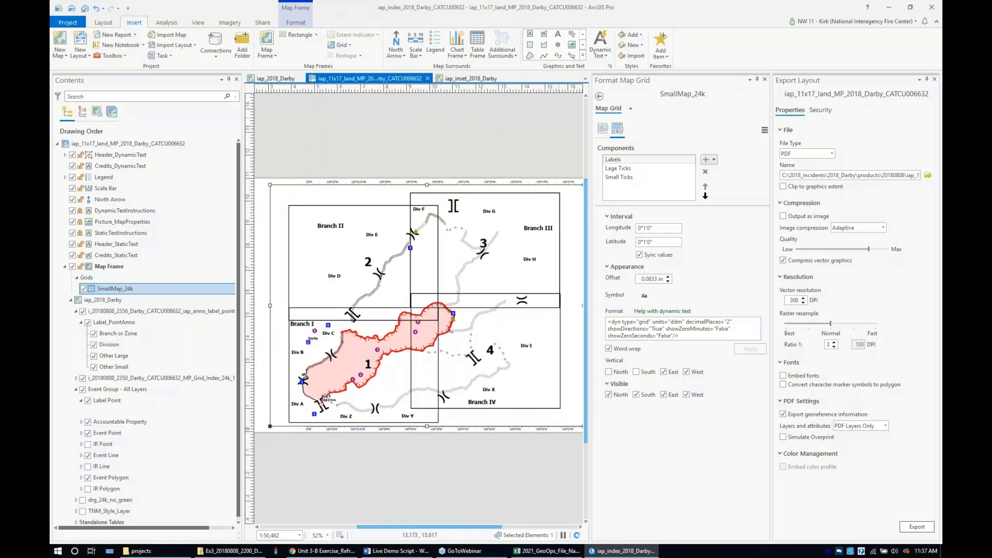
pyautogui.click(765, 80)
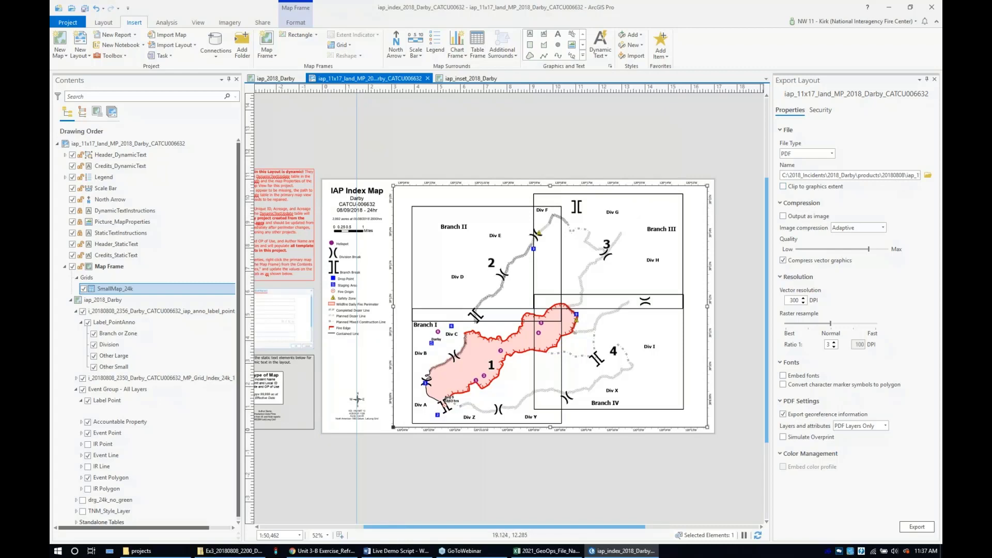
pyautogui.moveTo(770, 152); pyautogui.dragTo(683, 152)
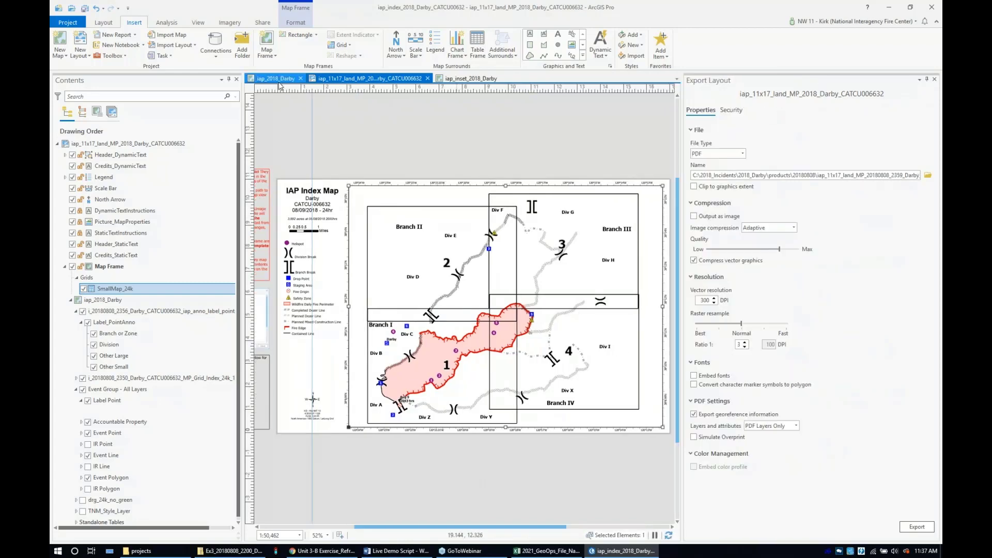
# - In Layout Properties, insert 'index' after 'MP' to name it iap_11x17_land_MPindex_2018_Darby_CATCU006632
pyautogui.click(109, 144)
pyautogui.rightClick(110, 145)
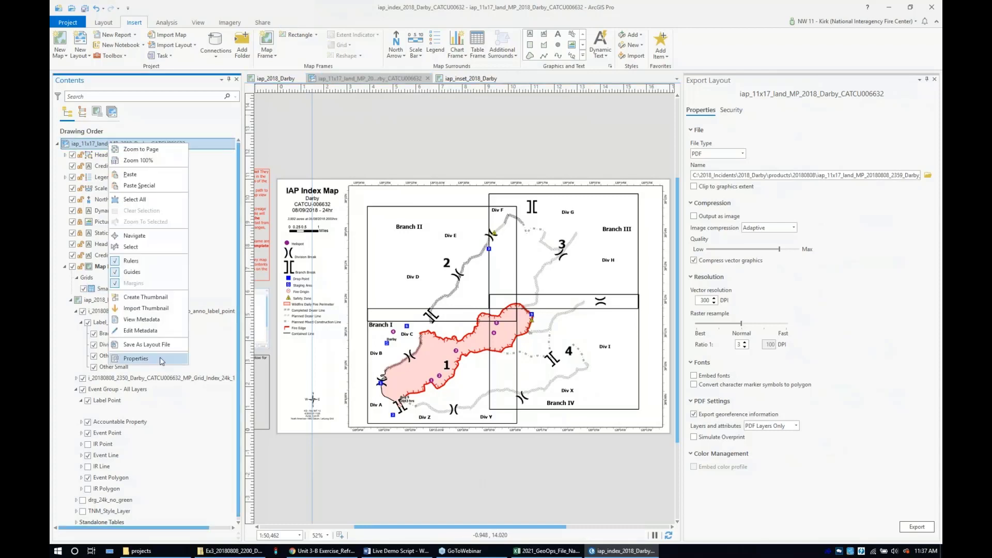
pyautogui.click(150, 360)
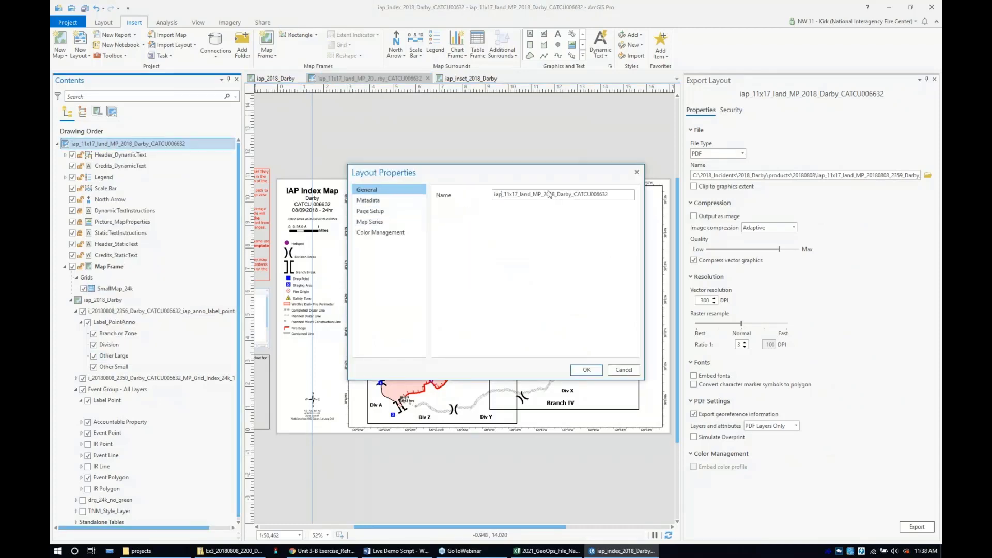
pyautogui.write('_index')
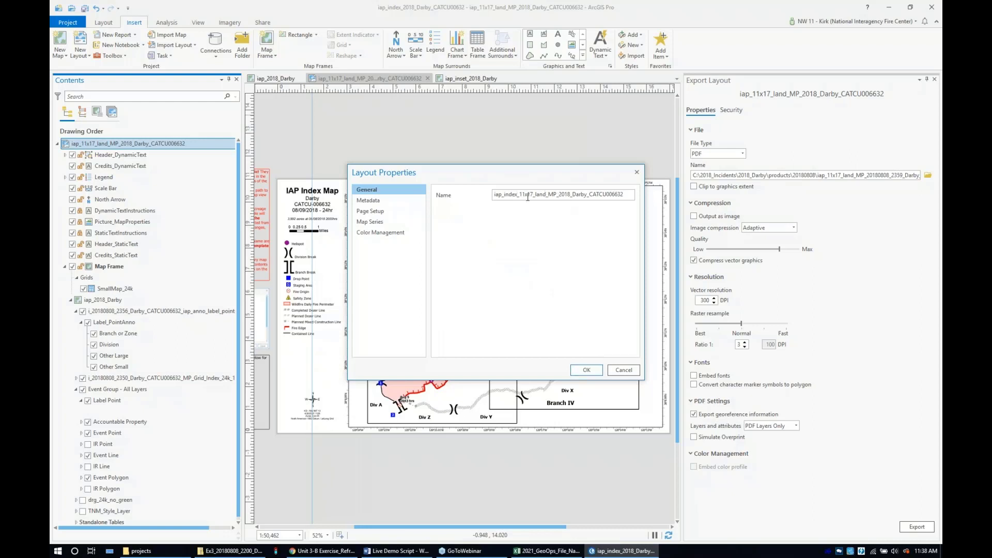
pyautogui.press('BackSpace')
pyautogui.press('BackSpace')
pyautogui.press('BackSpace')
pyautogui.press('BackSpace')
pyautogui.press('BackSpace')
pyautogui.press('BackSpace')
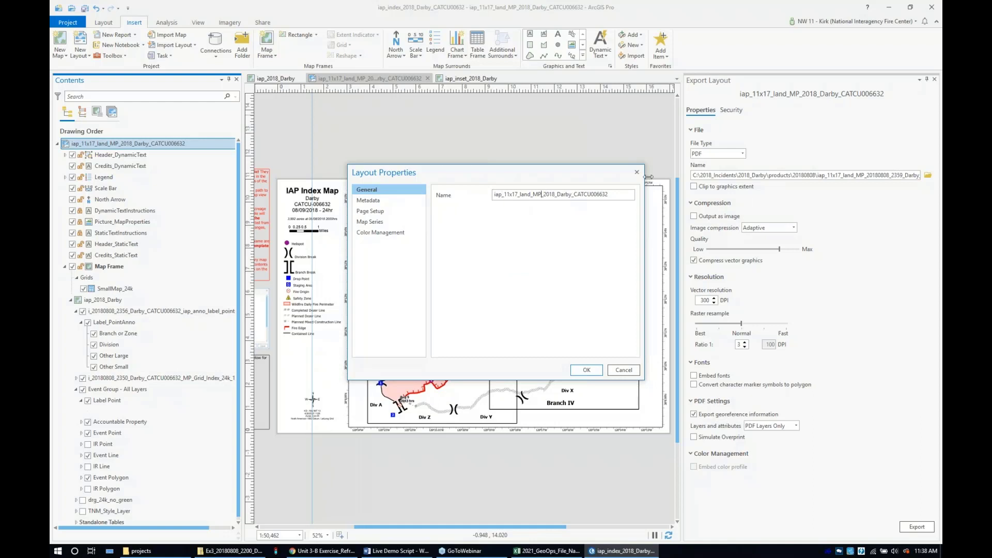
pyautogui.write('index')
pyautogui.click(588, 371)
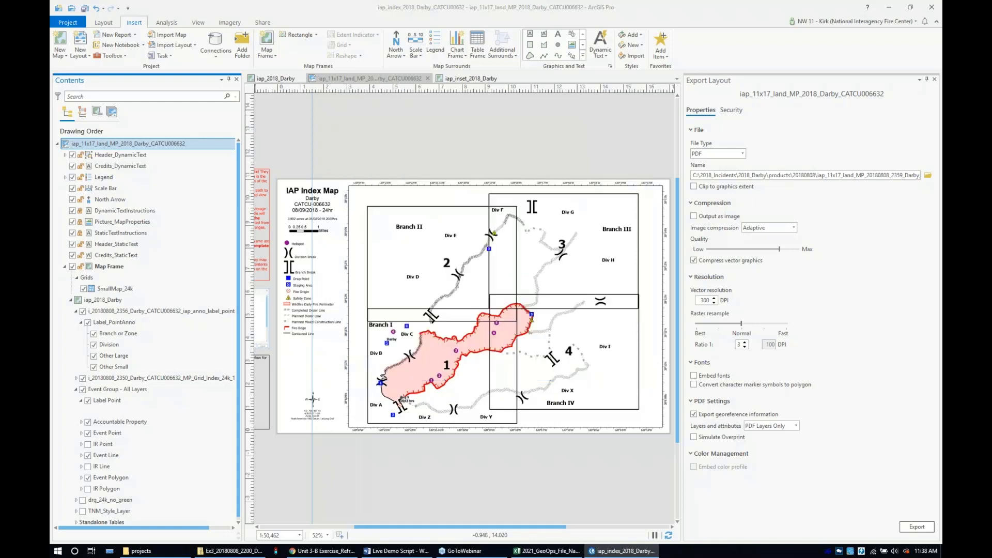
# - Insert 'index' after 'MP' in the export file name so it reads MPindex, then check the name
pyautogui.click(852, 175)
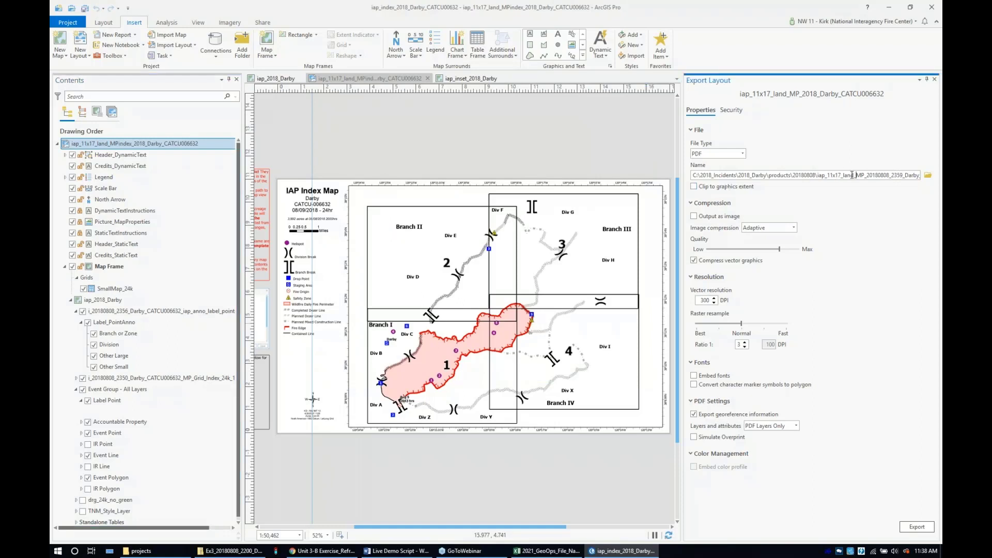
pyautogui.click(853, 174)
pyautogui.click(862, 176)
pyautogui.write('index')
pyautogui.doubleClick(899, 176)
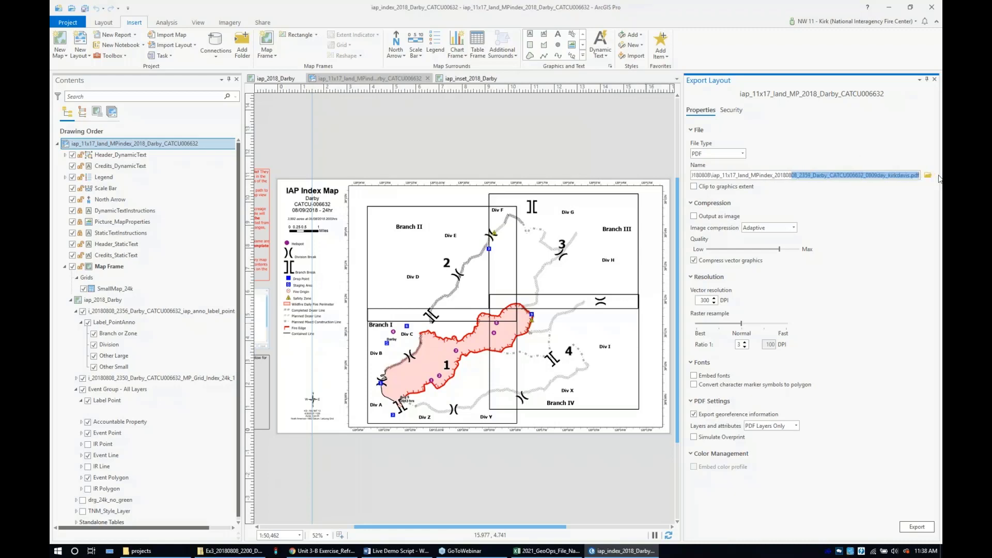
pyautogui.click(911, 175)
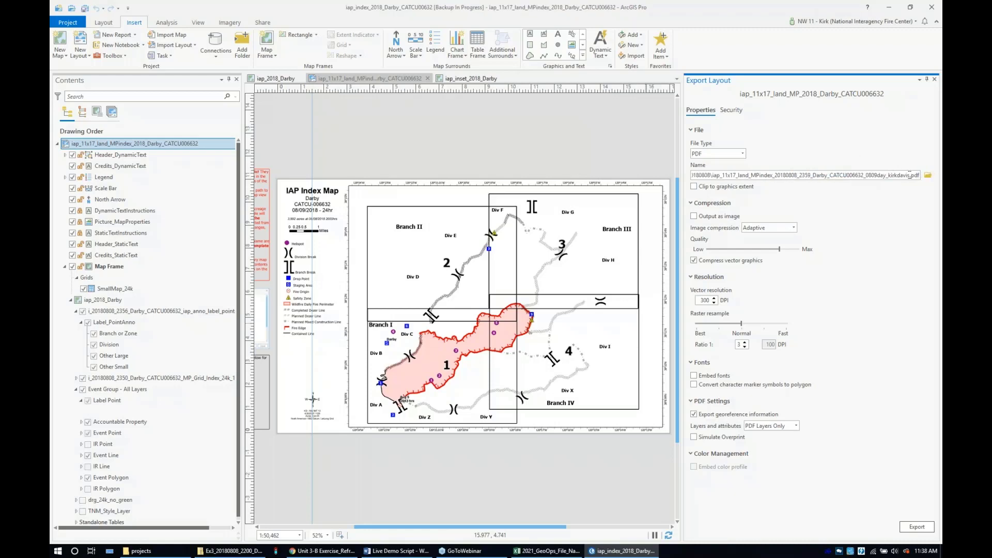